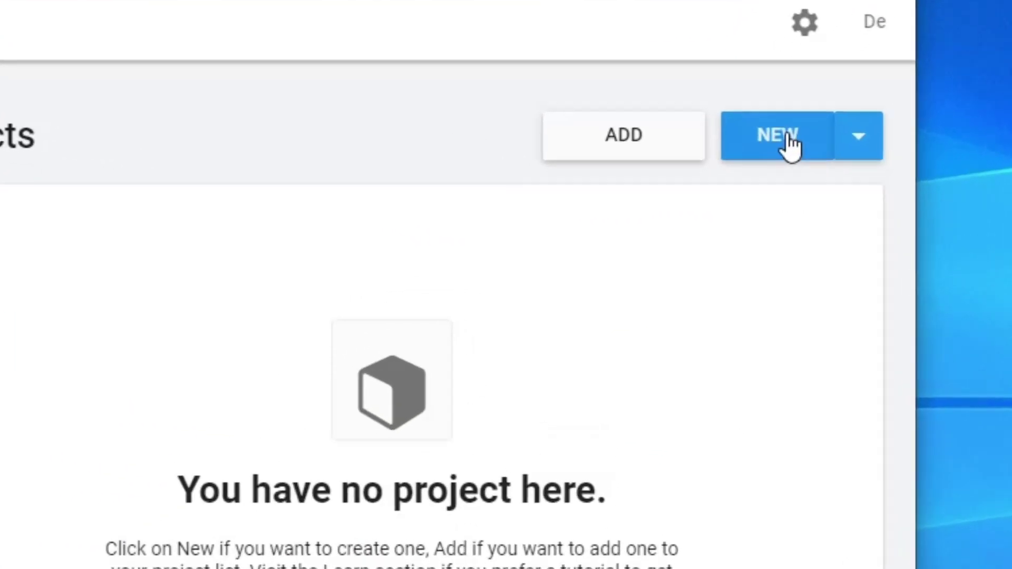
# Step: Create a 2D project named Desktop Game in the Unity folder and maximize the editor window
pyautogui.click(707, 191)
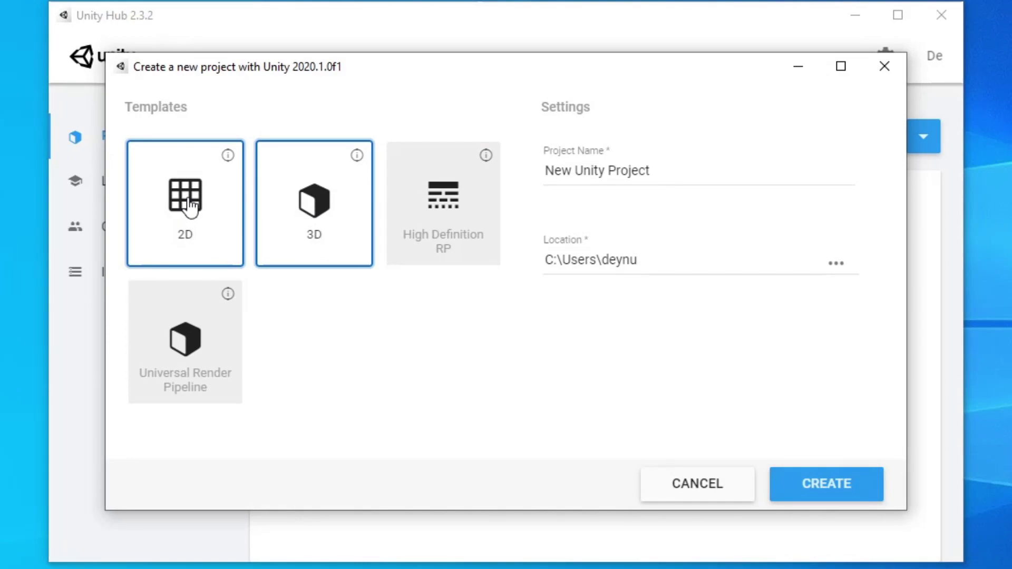
pyautogui.click(190, 202)
pyautogui.tripleClick(572, 168)
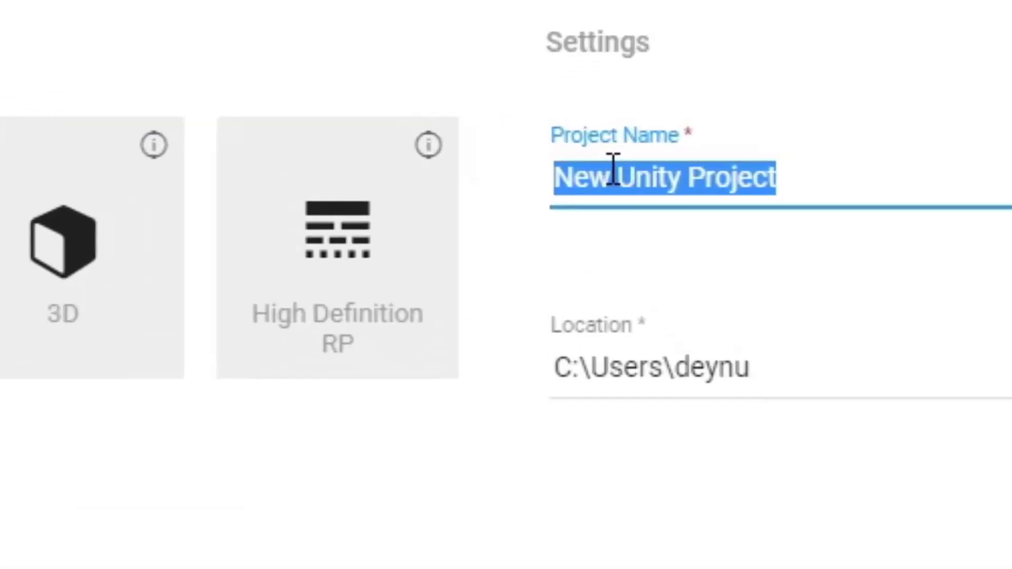
pyautogui.write('Desktop Game')
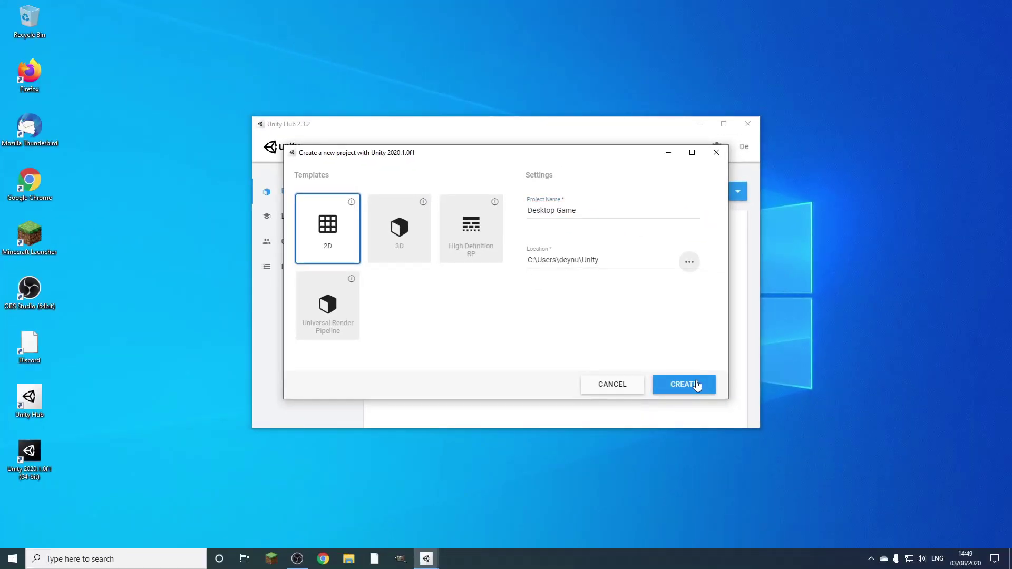
pyautogui.click(697, 386)
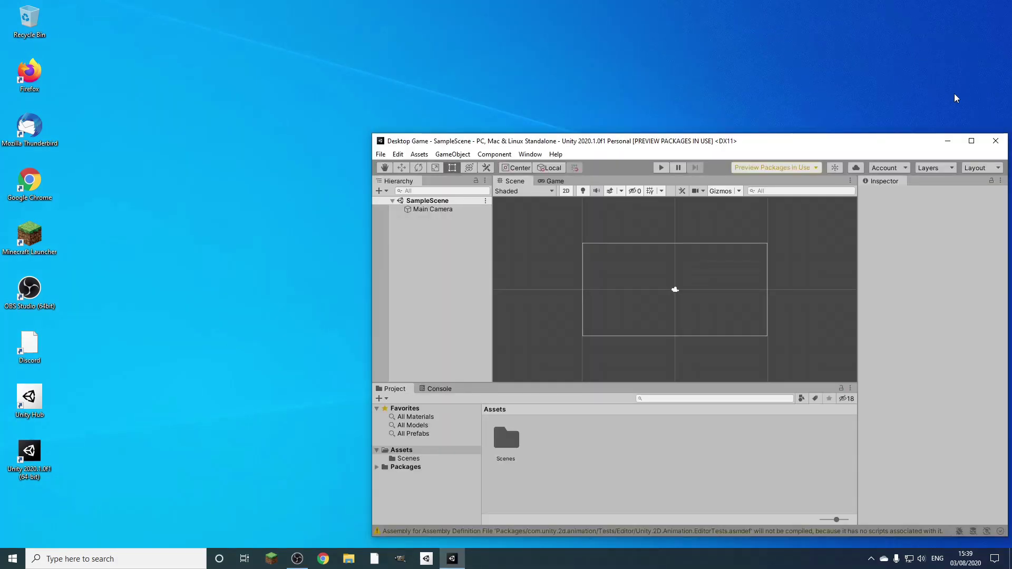
pyautogui.click(970, 140)
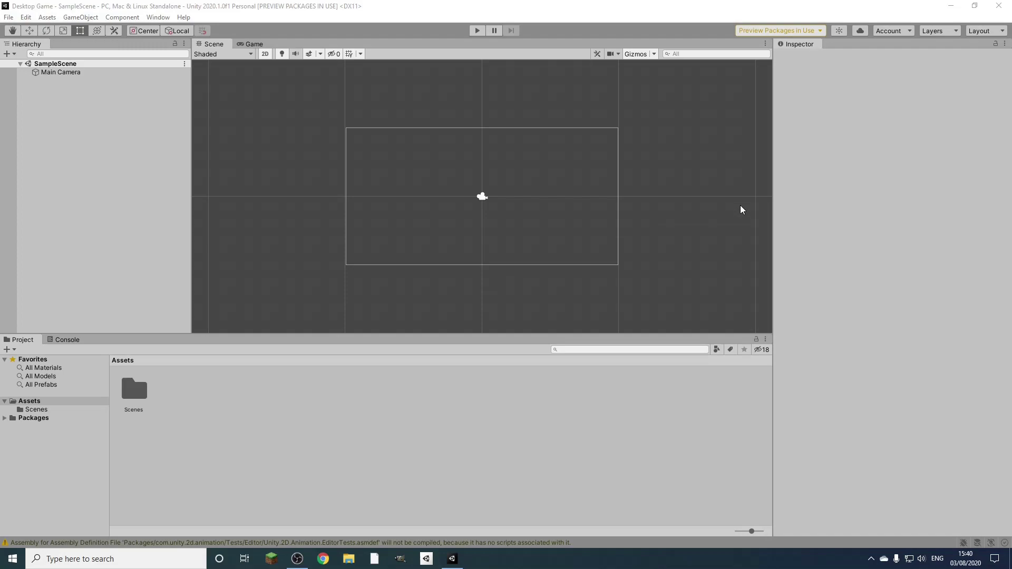
# Step: Switch to GIMP and examine the Windows background and each pixel-art app icon among the open images
pyautogui.click(400, 558)
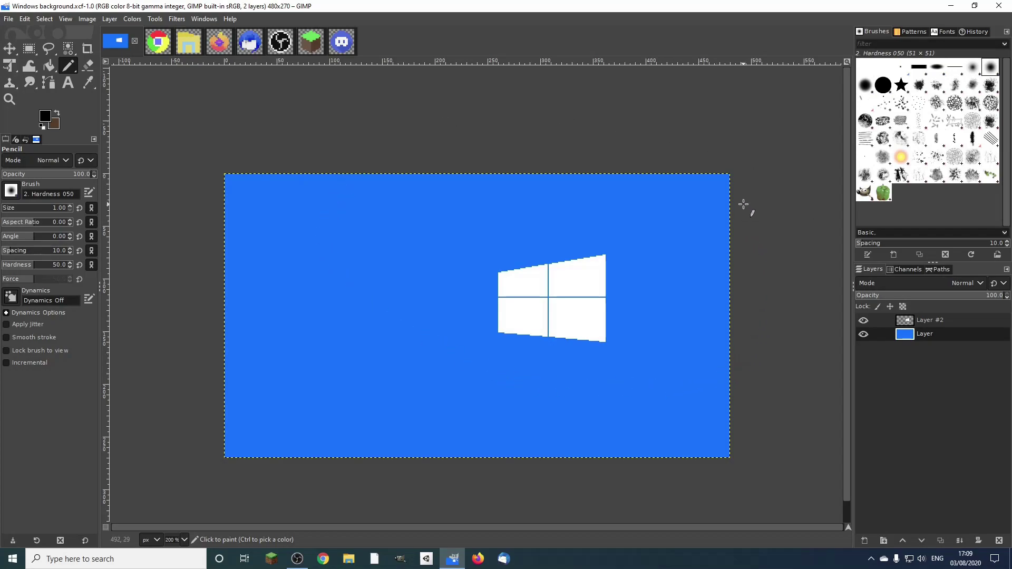
pyautogui.hotkey('ctrl', 'pagedown')
pyautogui.hotkey('ctrl', 'pagedown')
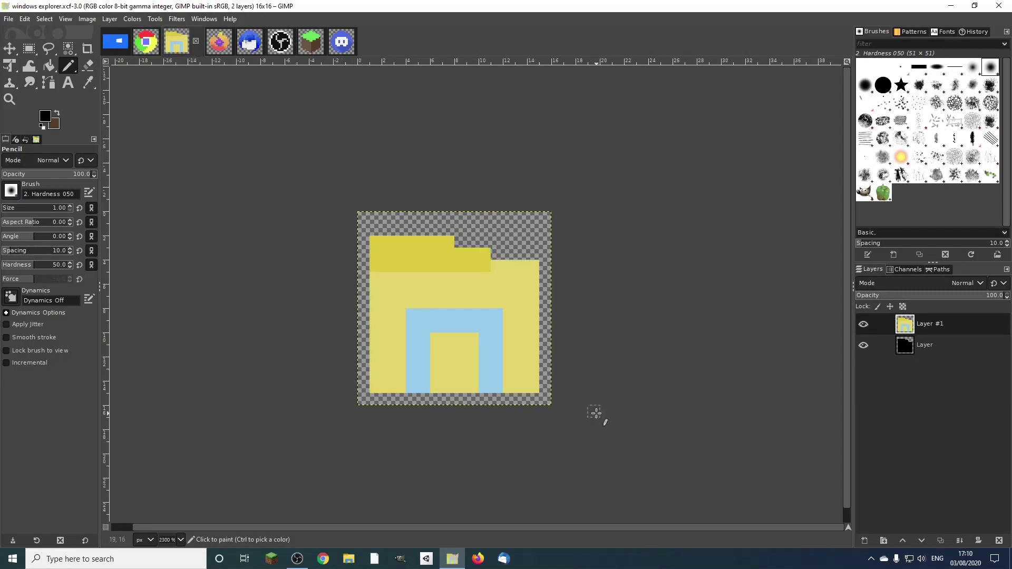
pyautogui.hotkey('ctrl', 'pagedown')
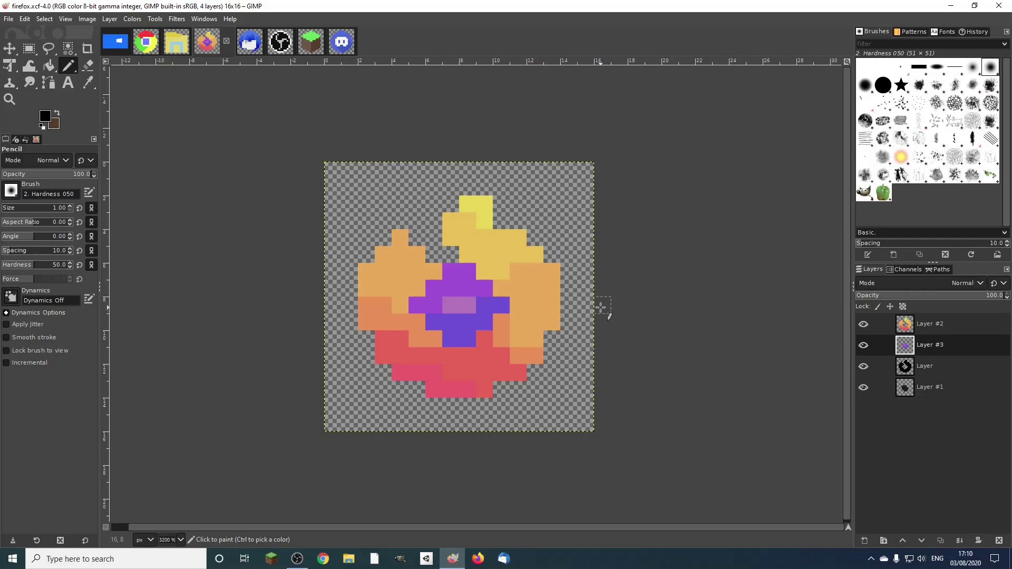
pyautogui.hotkey('ctrl', 'pagedown')
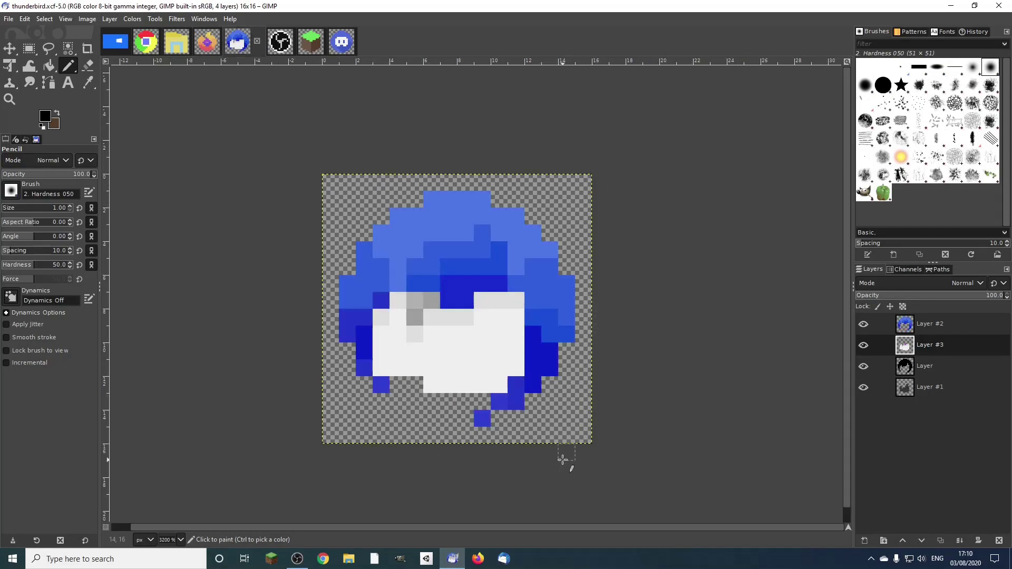
pyautogui.hotkey('ctrl', 'pagedown')
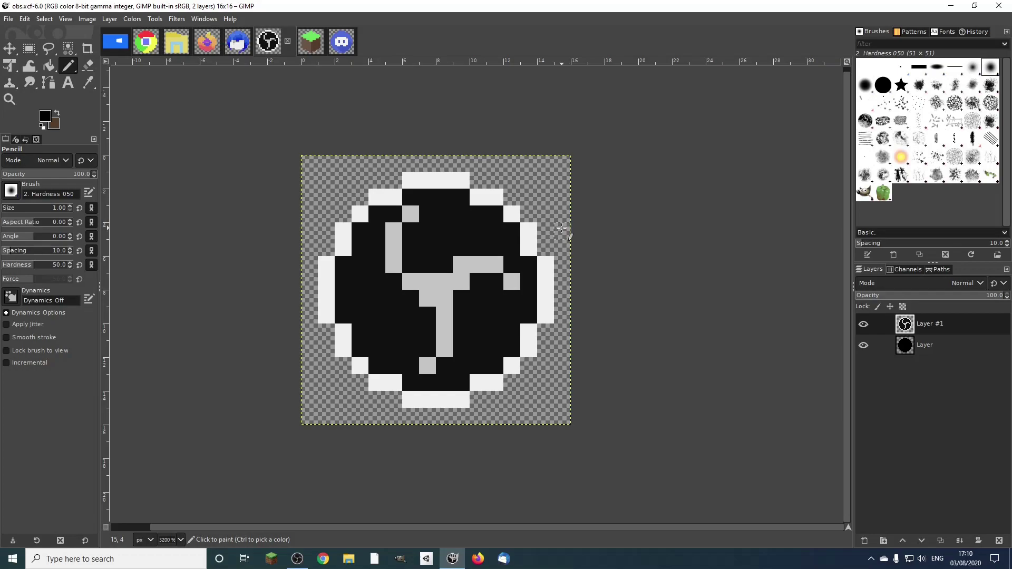
pyautogui.hotkey('ctrl', 'pagedown')
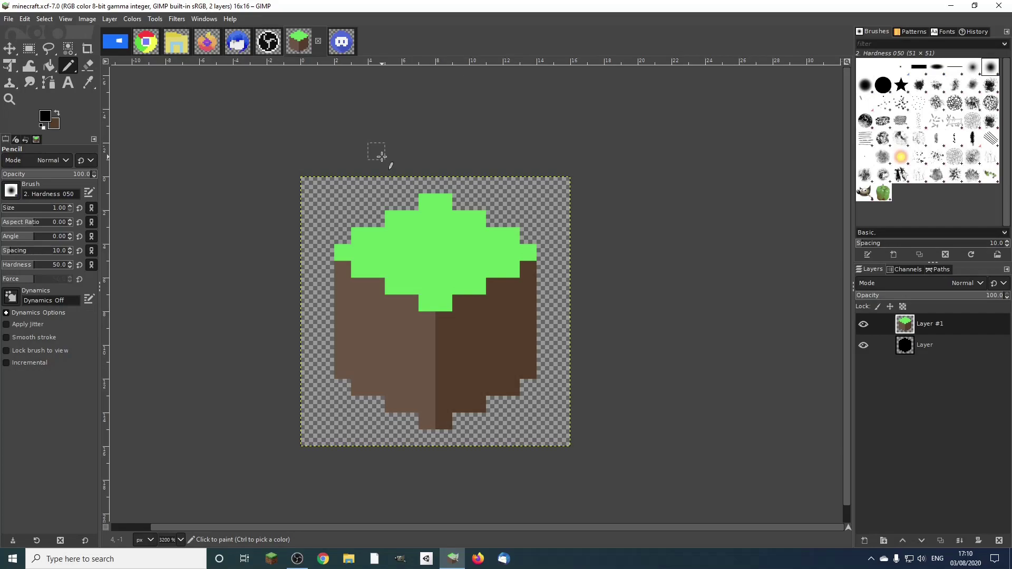
pyautogui.hotkey('ctrl', 'pagedown')
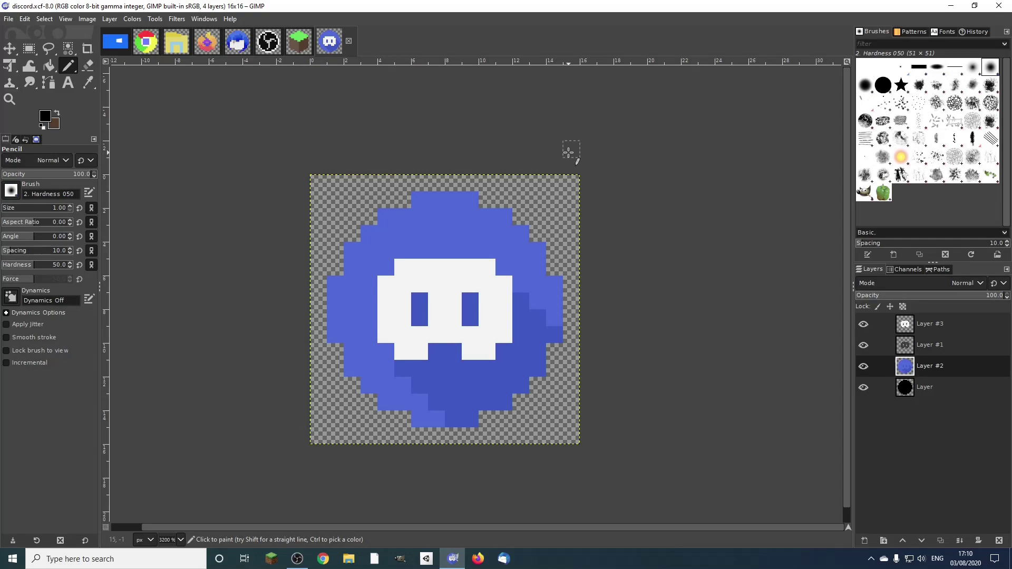
pyautogui.hotkey('ctrl', 'pageup')
pyautogui.hotkey('ctrl', 'pageup')
pyautogui.hotkey('ctrl', 'pageup')
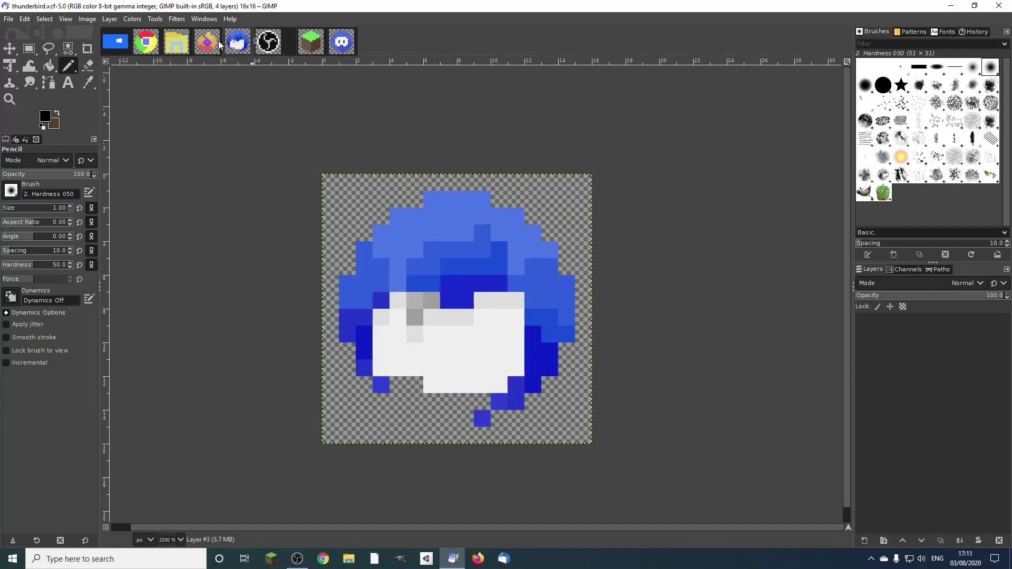
pyautogui.hotkey('ctrl', 'pageup')
pyautogui.hotkey('ctrl', 'pageup')
pyautogui.hotkey('ctrl', 'pageup')
pyautogui.hotkey('ctrl', 'pageup')
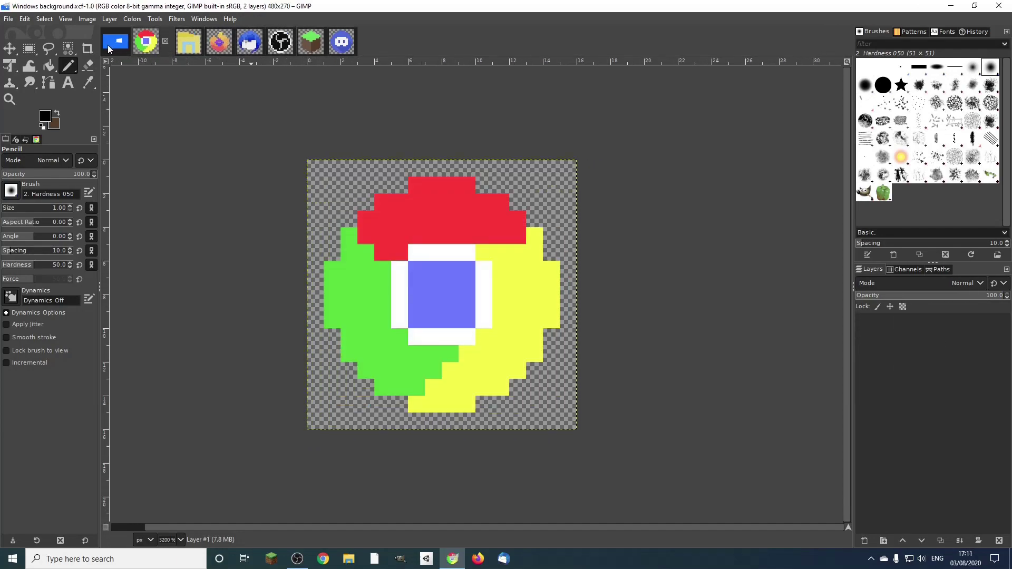
# Step: Examine the Thunderbird and Firefox icons at a reduced zoom of 400% to judge how they look when small
pyautogui.click(250, 47)
pyautogui.press('-')
pyautogui.press('-')
pyautogui.press('-')
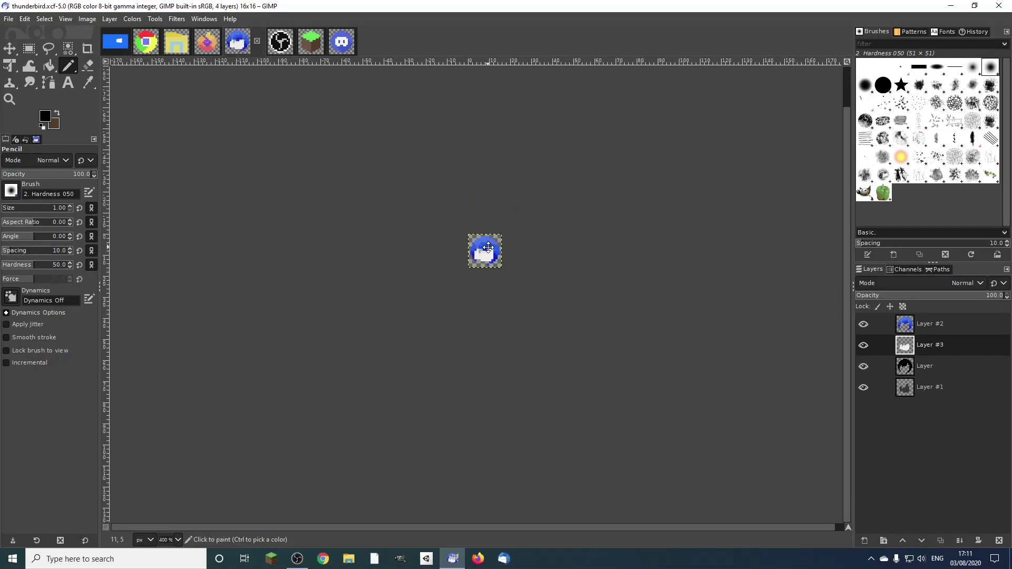
pyautogui.click(206, 42)
pyautogui.press('-')
pyautogui.press('-')
pyautogui.press('-')
pyautogui.press('-')
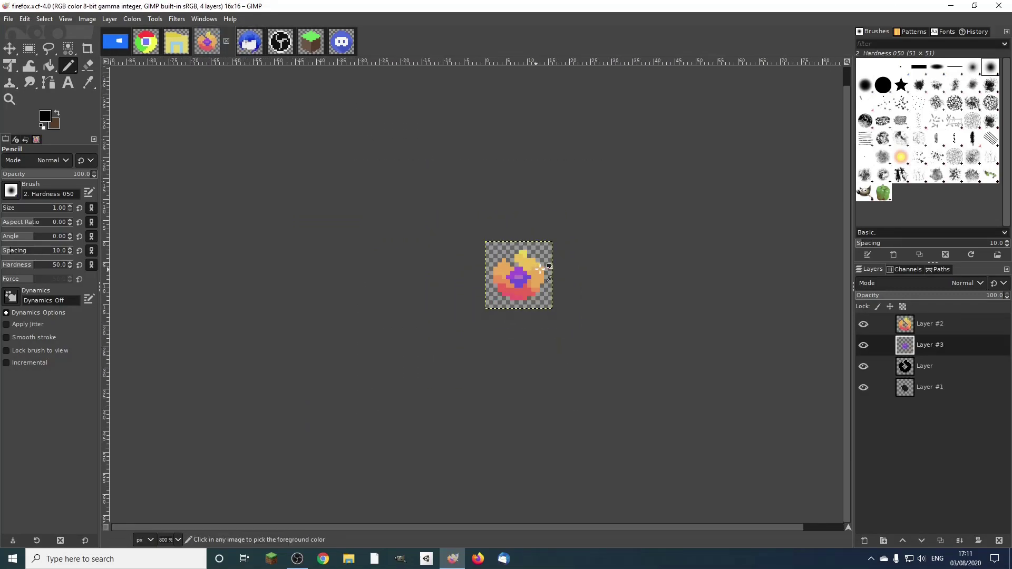
pyautogui.keyDown('ctrl'); pyautogui.scroll(-2, 541, 268); pyautogui.keyUp('ctrl')
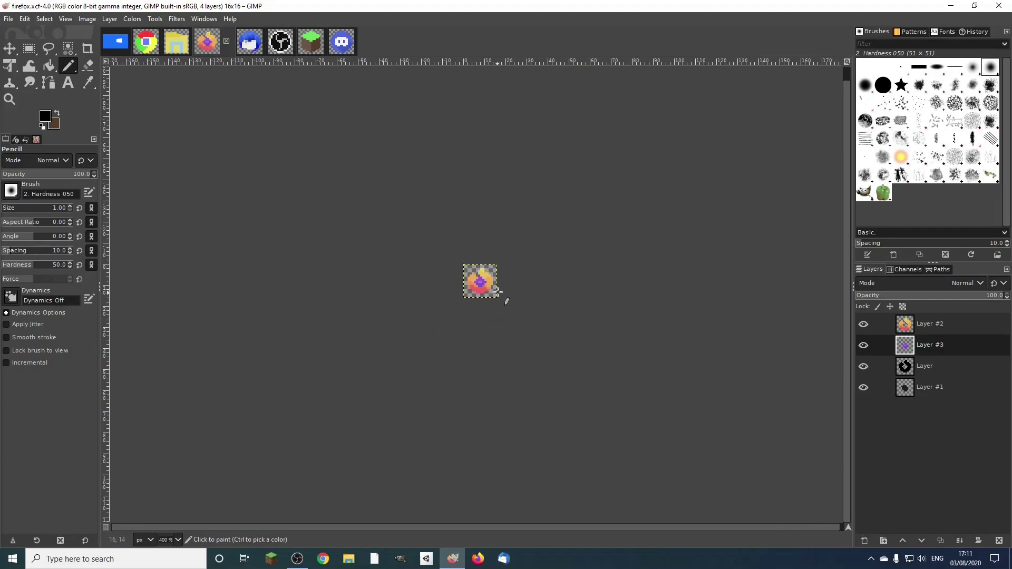
pyautogui.keyDown('ctrl'); pyautogui.scroll(5, 498, 291); pyautogui.keyUp('ctrl')
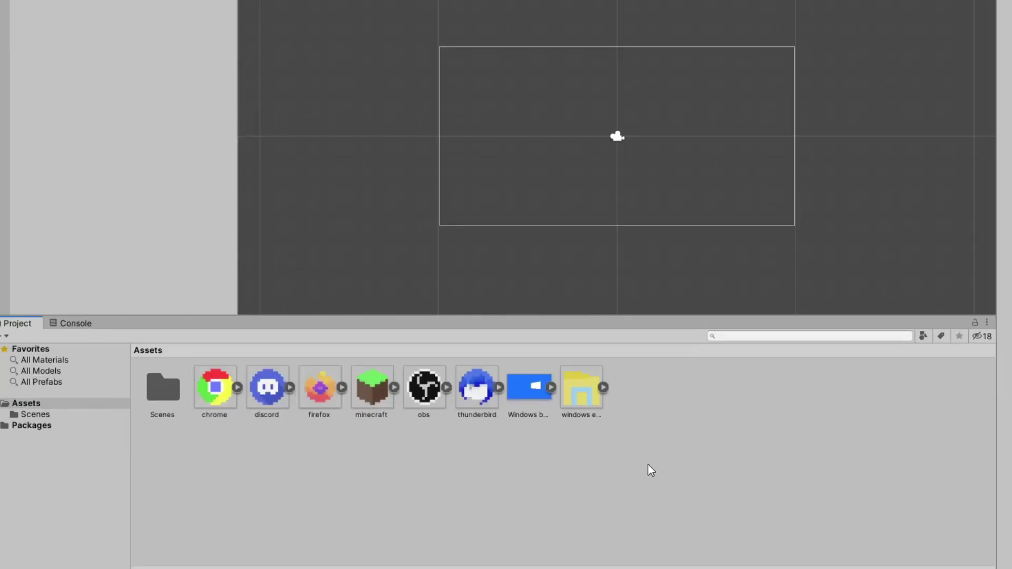
# Step: Switch to Unity and create a folder named Art in the project's Assets
pyautogui.rightClick(700, 423)
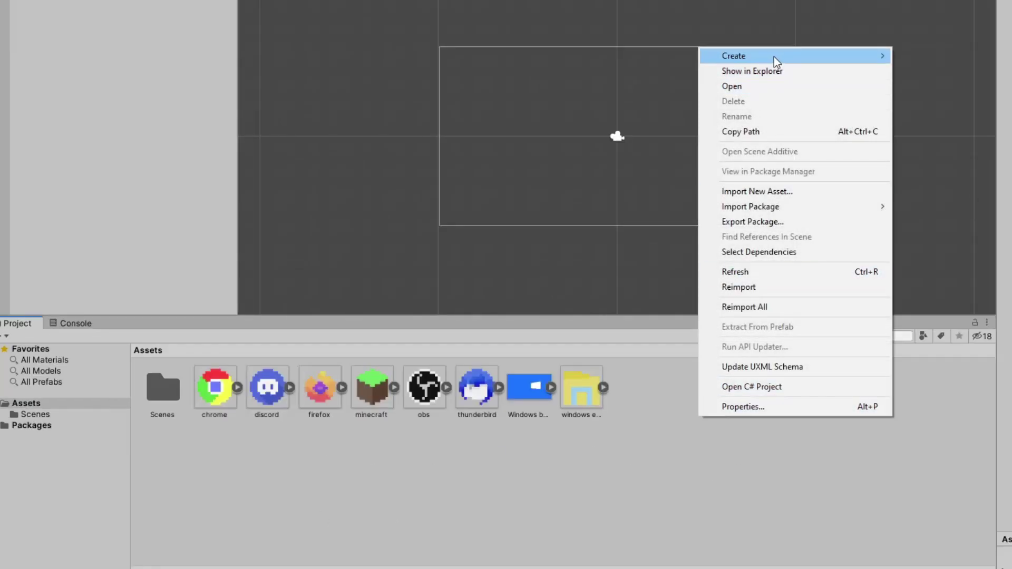
pyautogui.moveTo(774, 56)
pyautogui.click(933, 31)
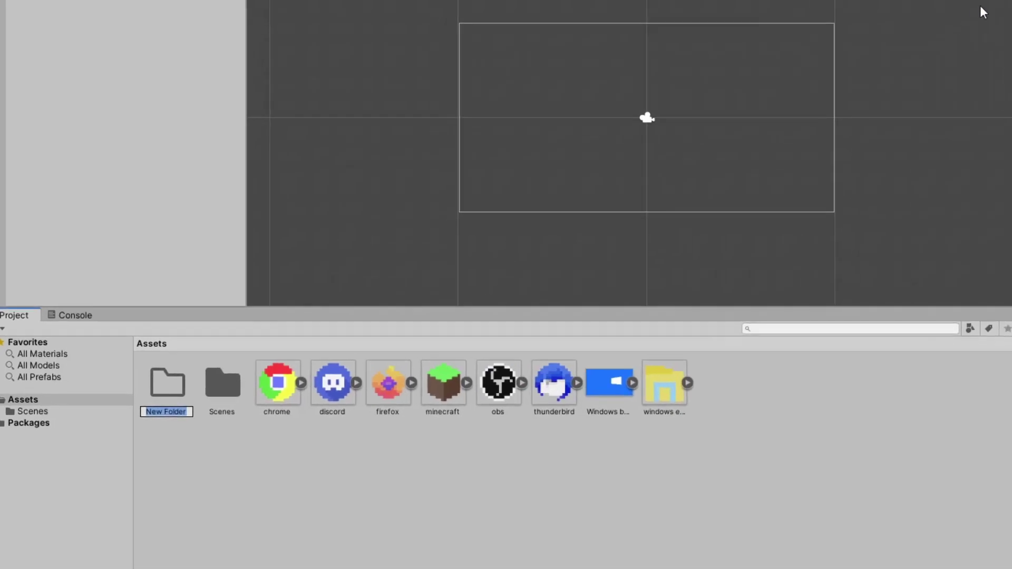
pyautogui.write('Art')
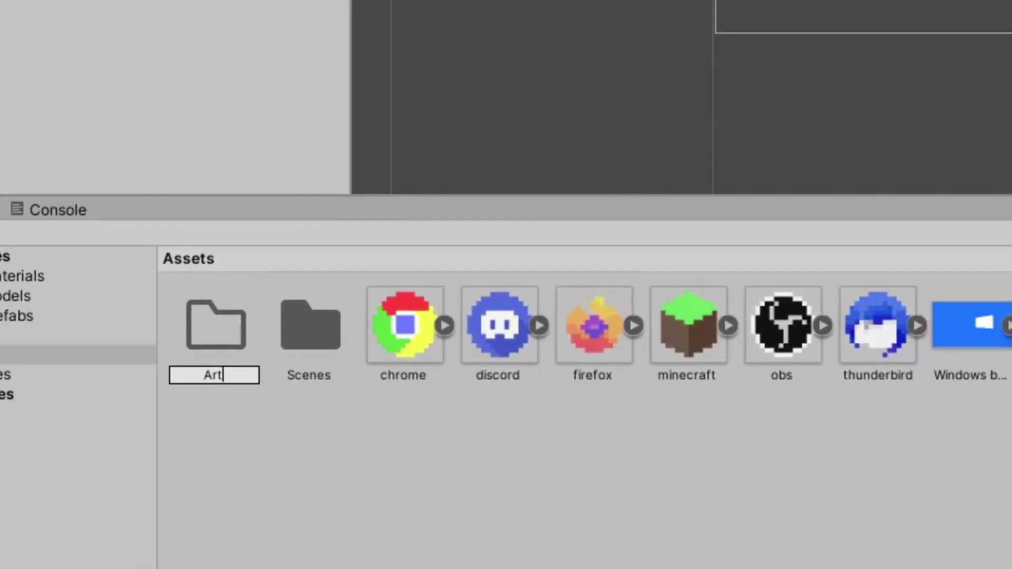
pyautogui.press('Return')
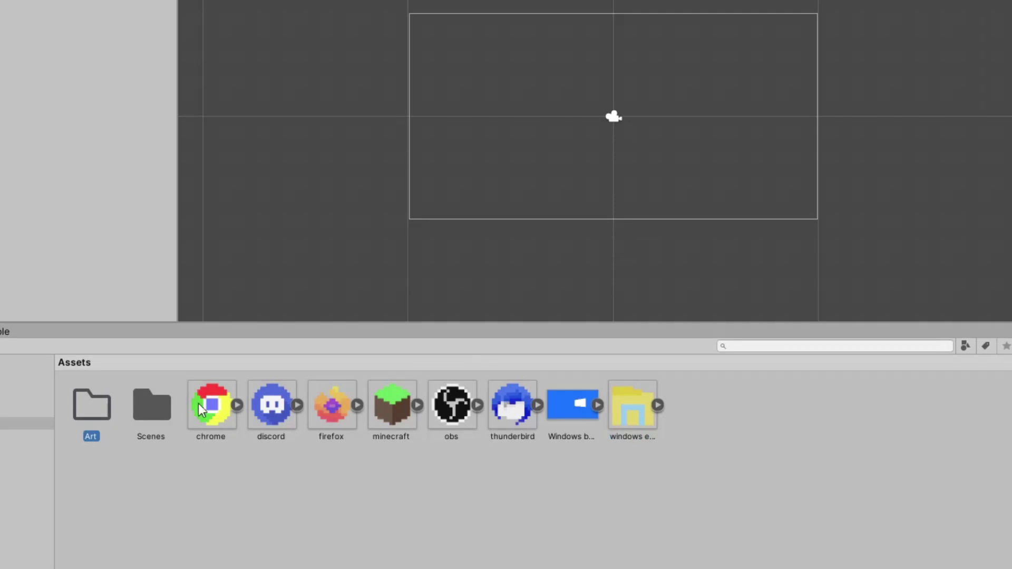
# Step: Move all the imported images, from chrome through the Windows Explorer icon, into the Art folder
pyautogui.click(201, 410)
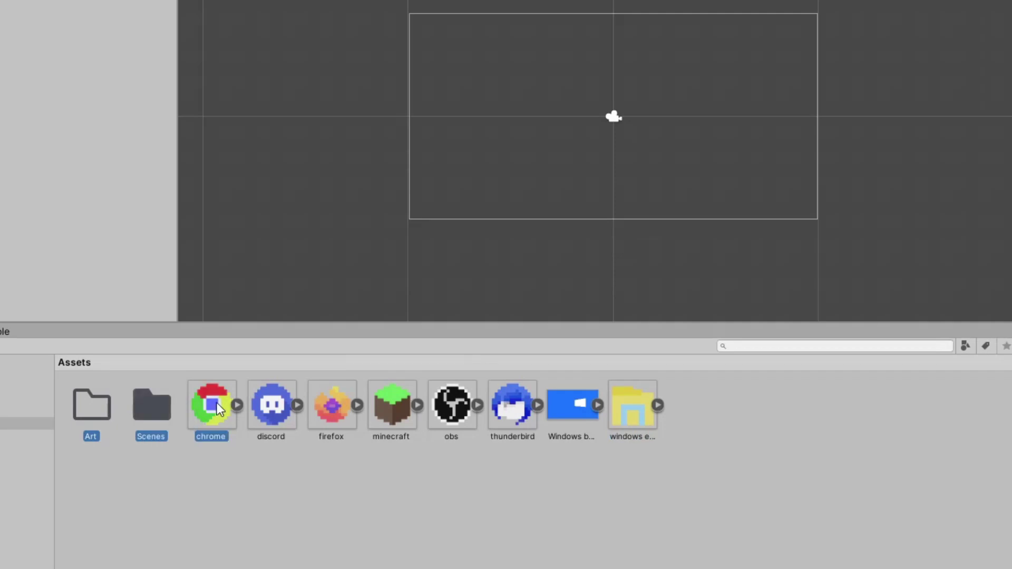
pyautogui.hotkey('shift', 'End')
pyautogui.moveTo(200, 410); pyautogui.dragTo(83, 411)
# Step: Create a folder named Scripts in the project's Assets
pyautogui.rightClick(224, 413)
pyautogui.moveTo(446, 5)
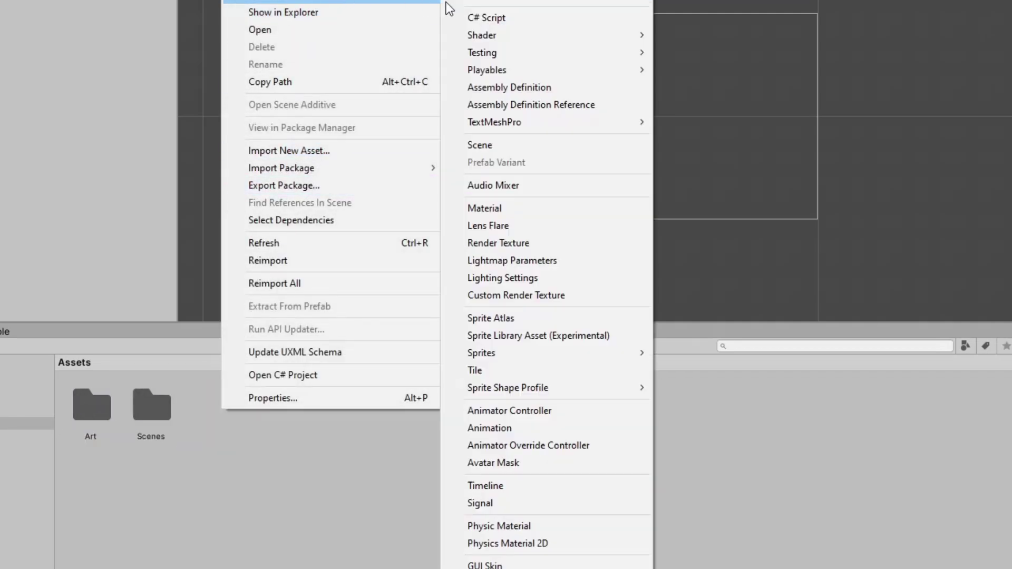
pyautogui.click(481, 1)
pyautogui.write('Script')
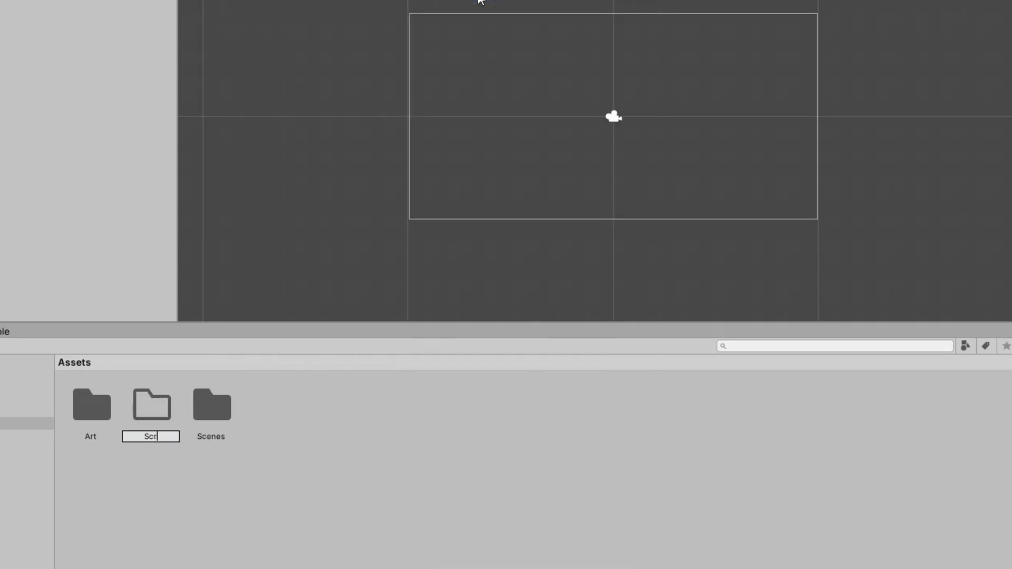
pyautogui.write('s')
pyautogui.press('Return')
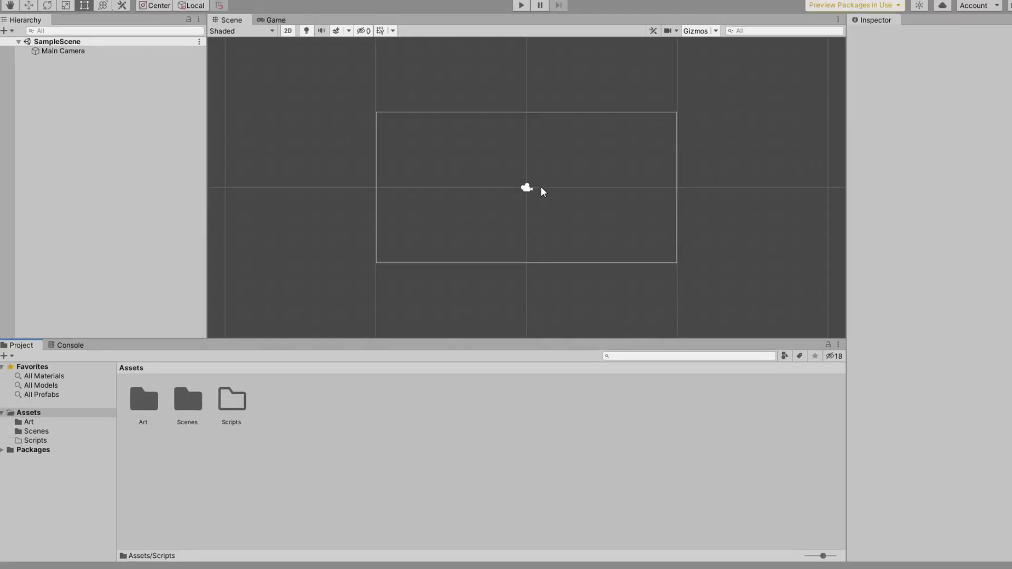
pyautogui.scroll(1, 541, 187)
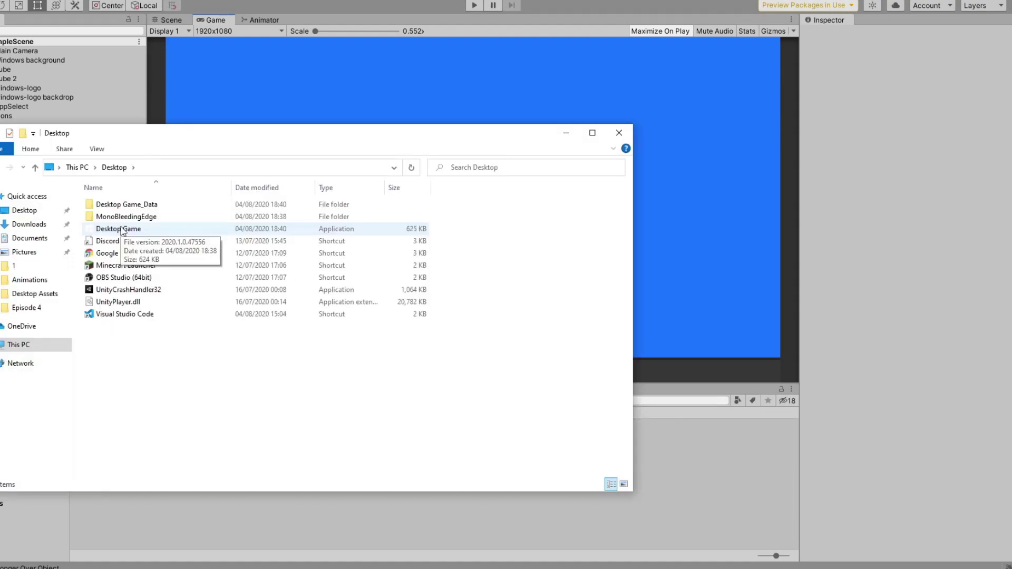
# Step: Launch the built Desktop Game application from the Desktop folder in File Explorer
pyautogui.doubleClick(122, 230)
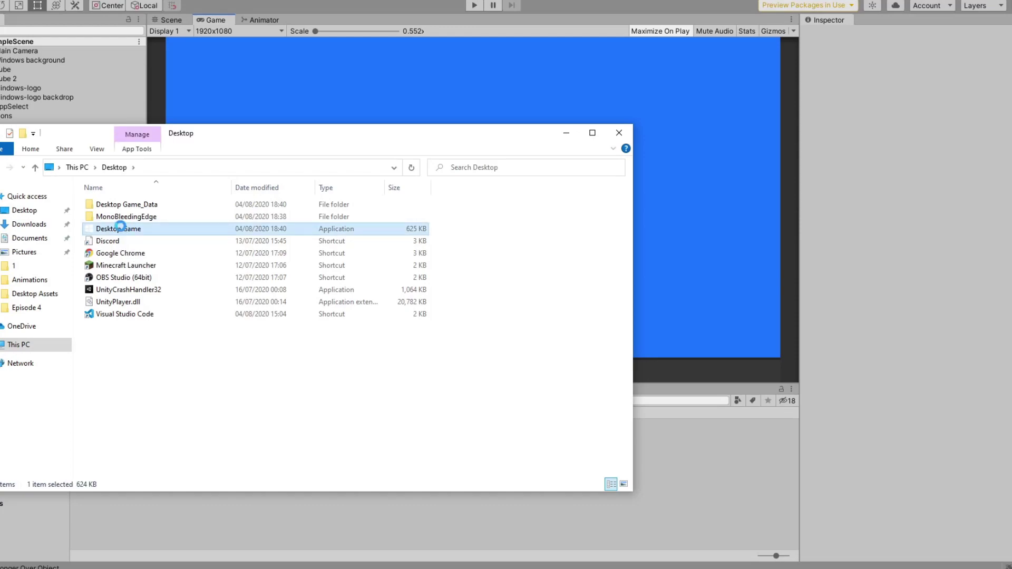